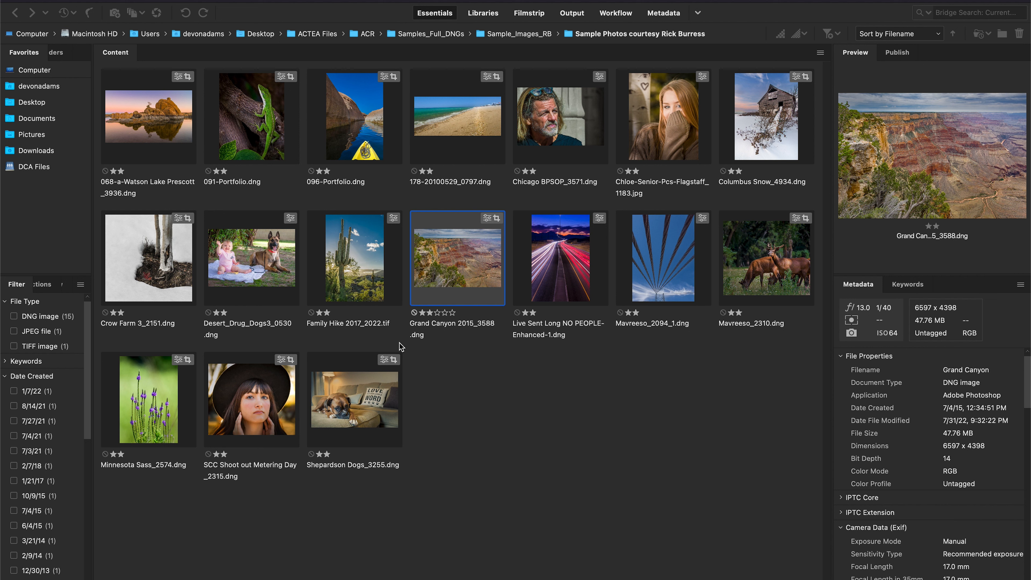
Select all 17 images in the content area.
drag(479, 483, 163, 99)
click(538, 376)
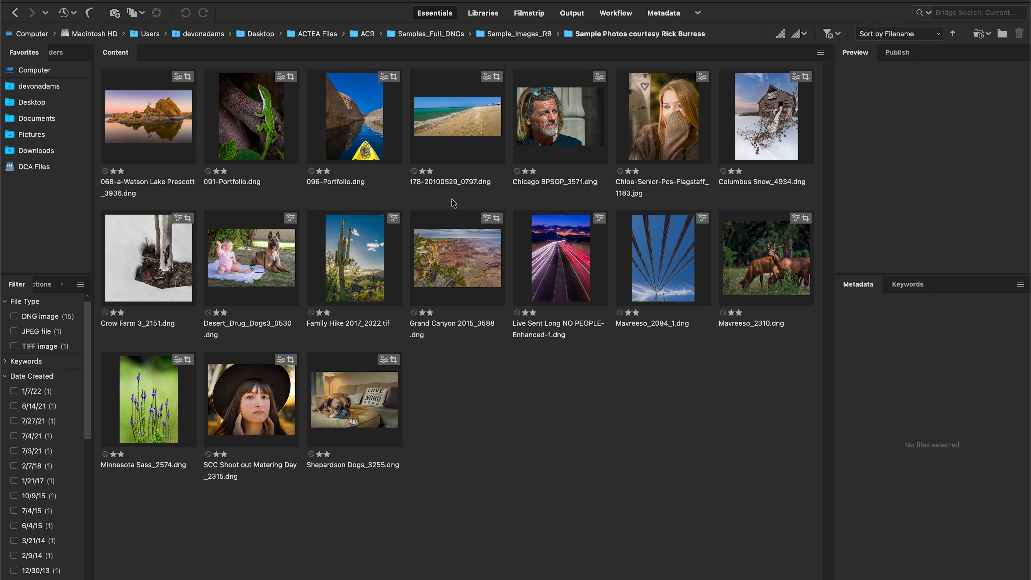
click(473, 132)
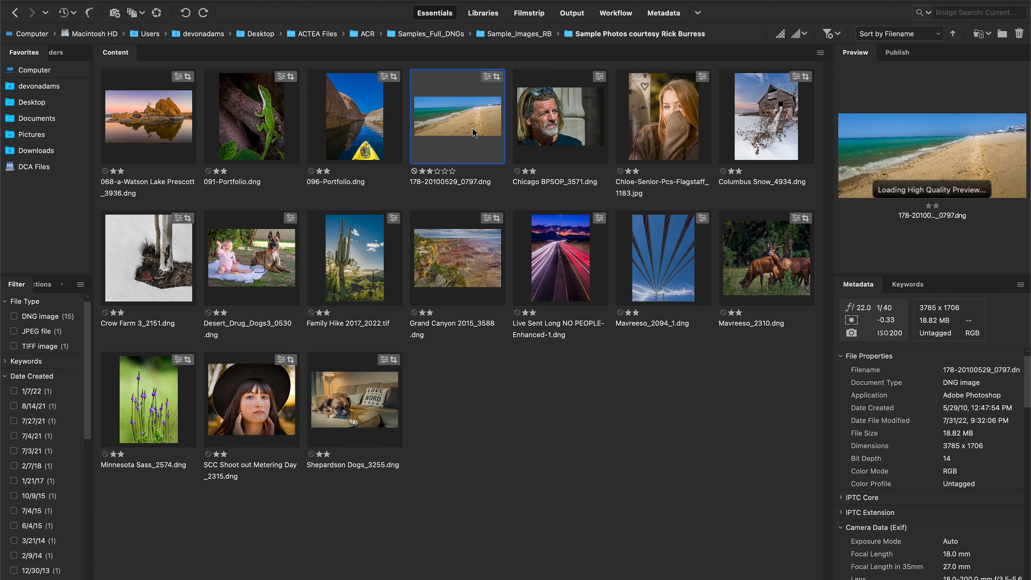
click(752, 405)
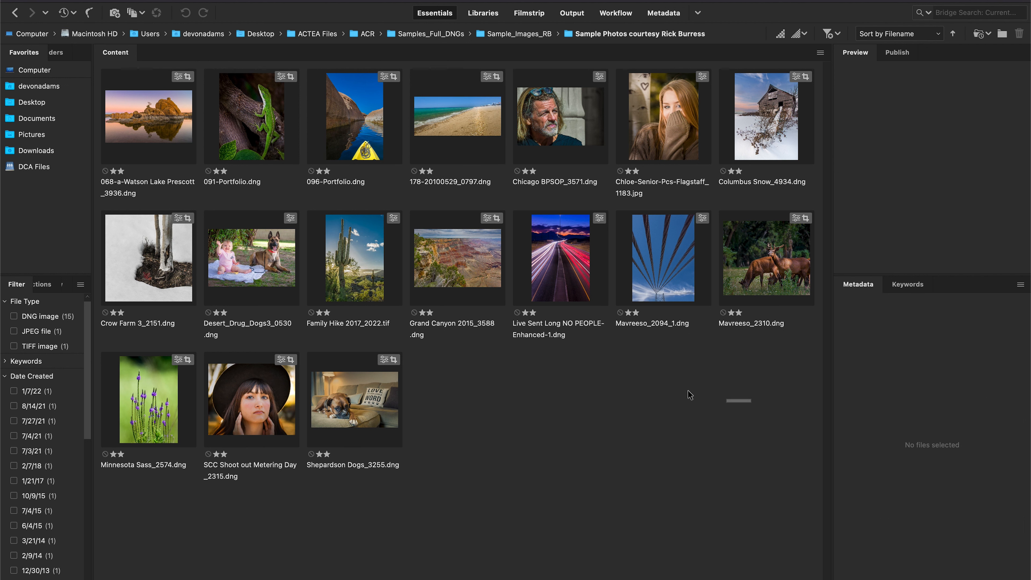
drag(689, 394, 160, 108)
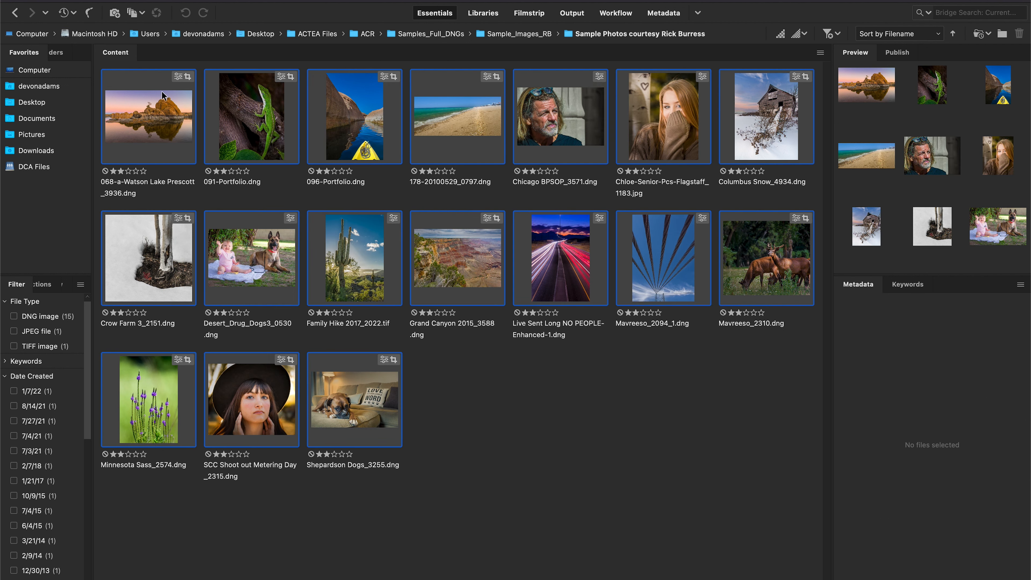
Open Batch Rename for the selected images and set the text part of the new filenames to Composition.
click(200, 0)
mouse_move(167, 0)
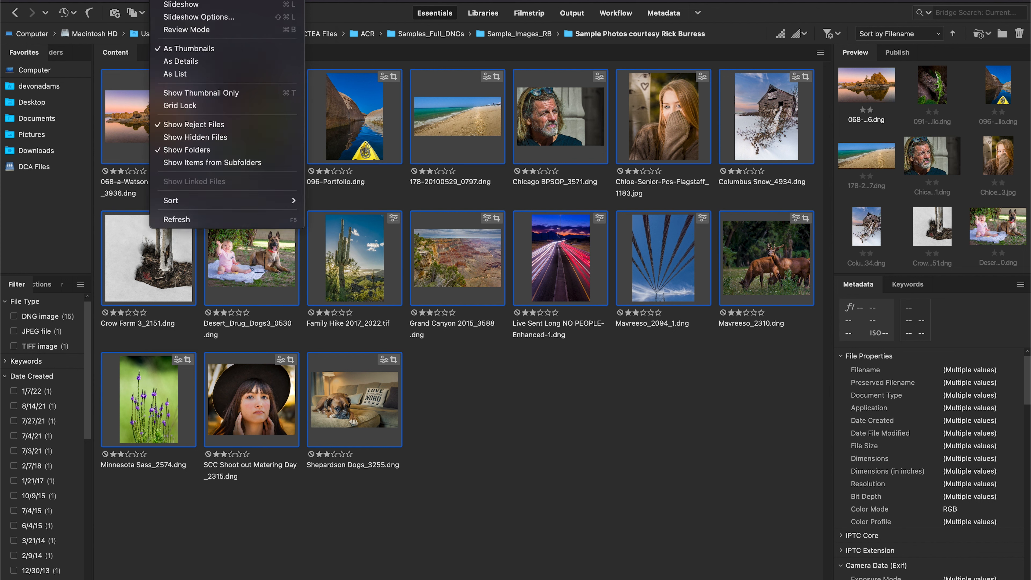
mouse_move(259, 0)
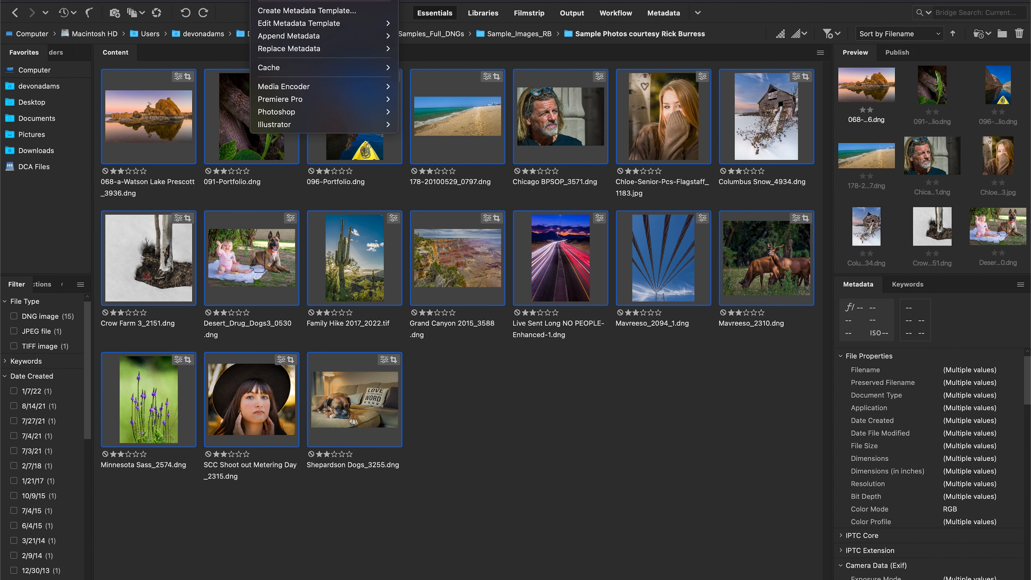
click(284, 0)
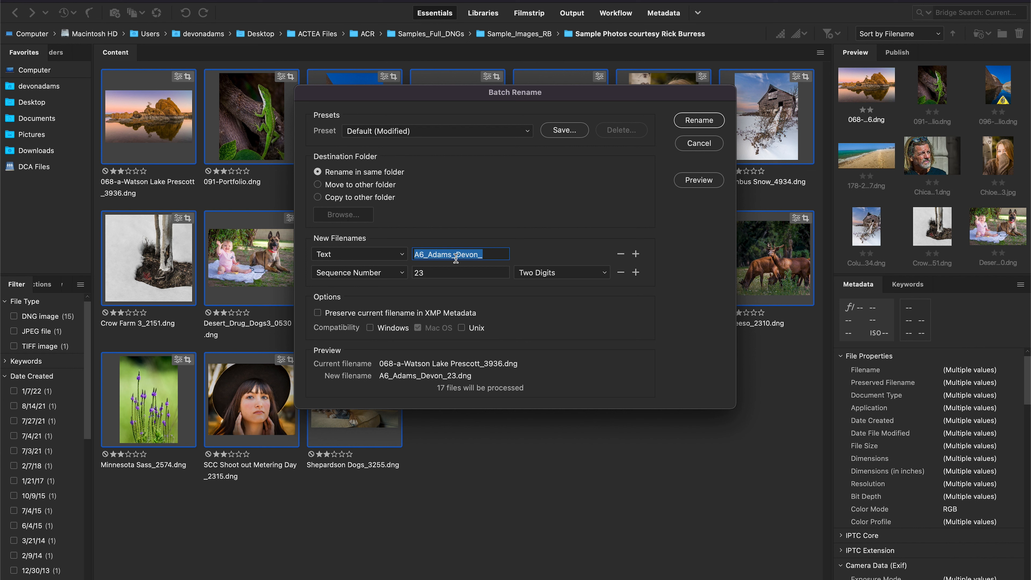
text(Com)
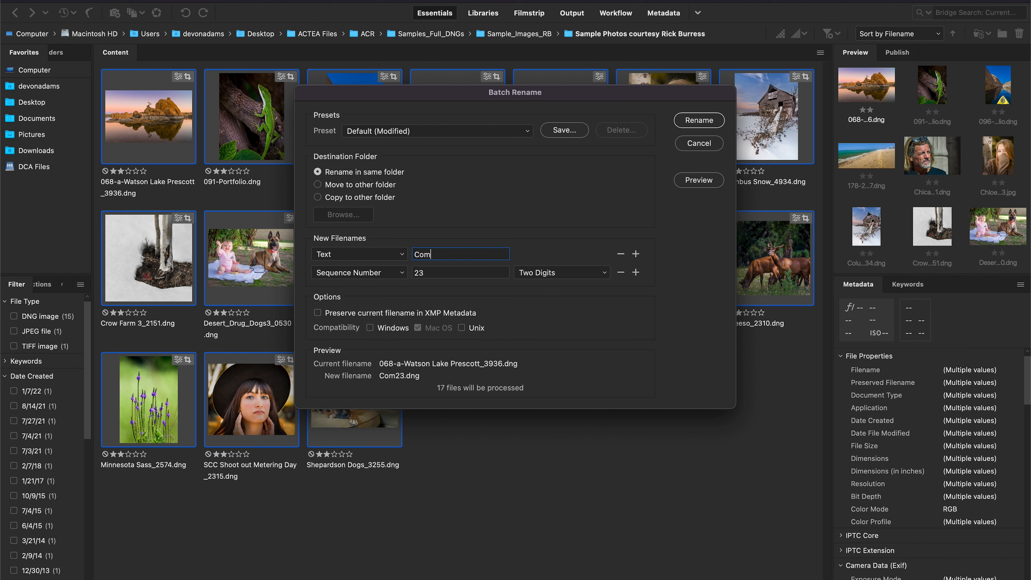
text(position)
key(Tab)
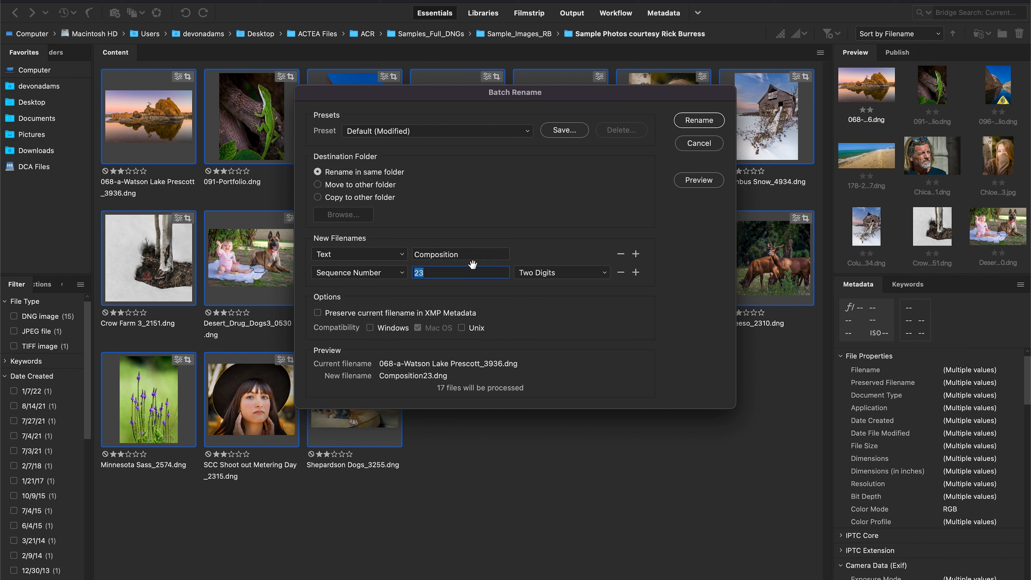
Append an underscore to Composition, start the two-digit sequence number at 1, and run the rename.
click(467, 255)
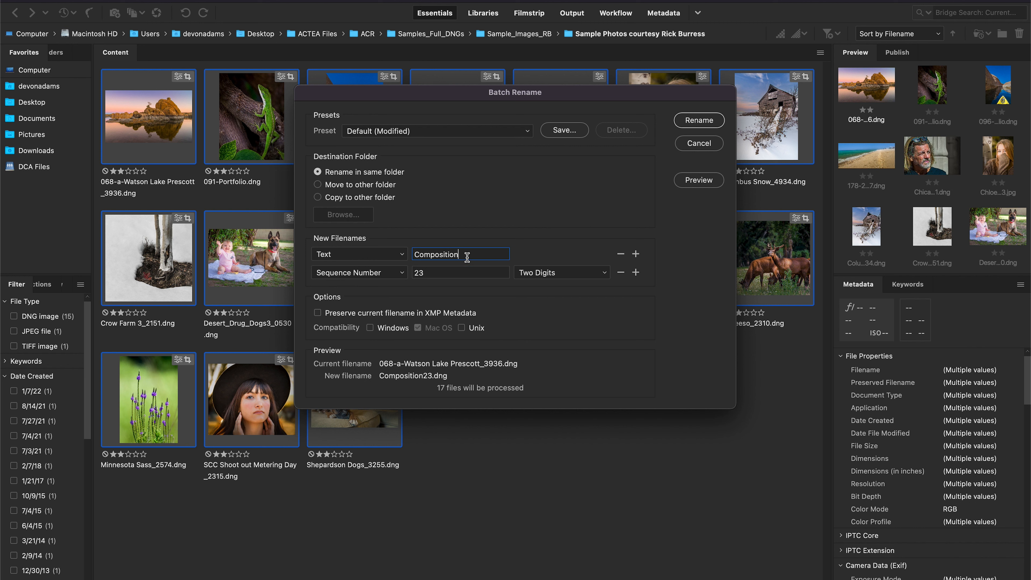
text(_)
double_click(420, 273)
text(1)
click(700, 120)
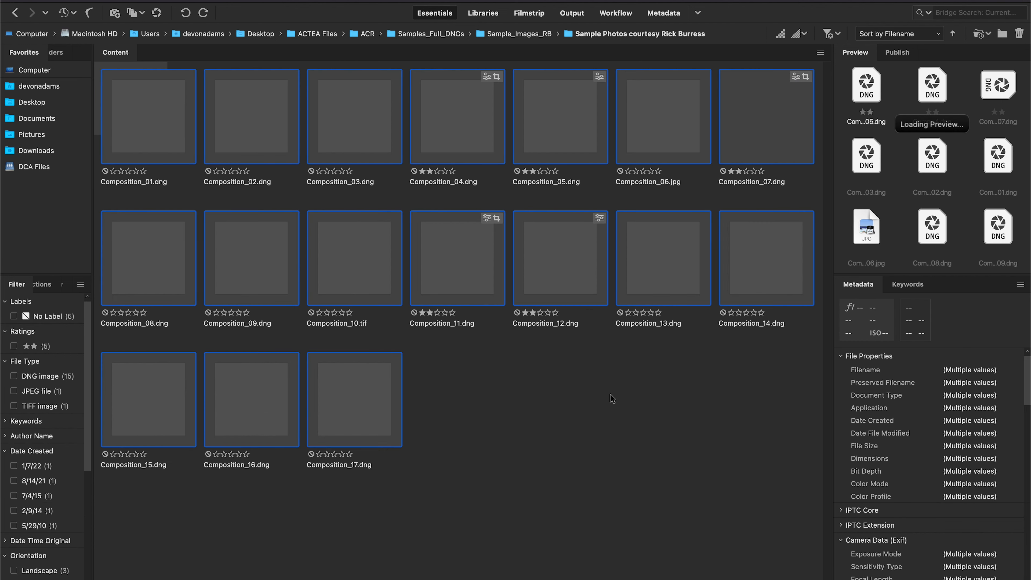
click(607, 405)
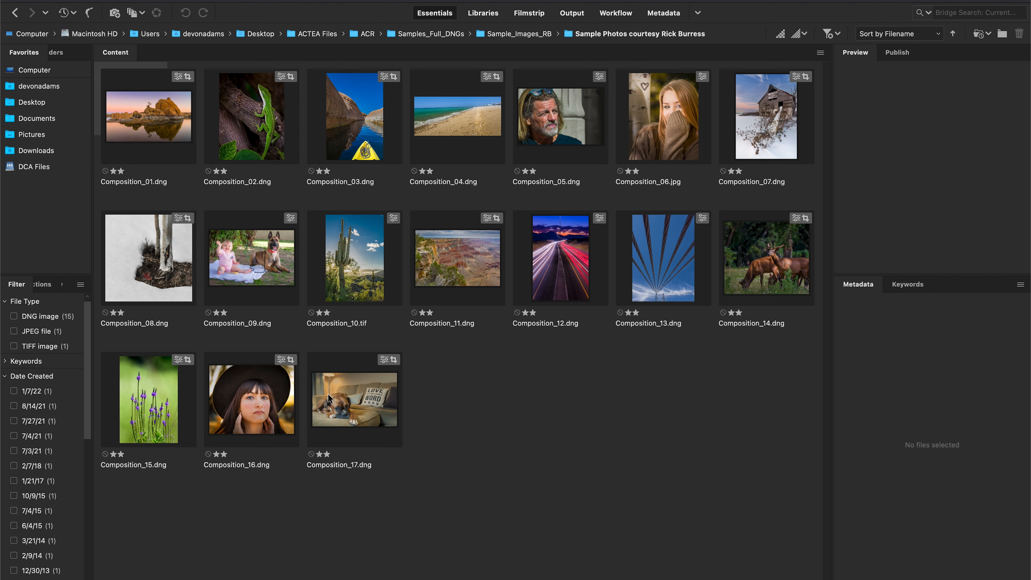
click(372, 415)
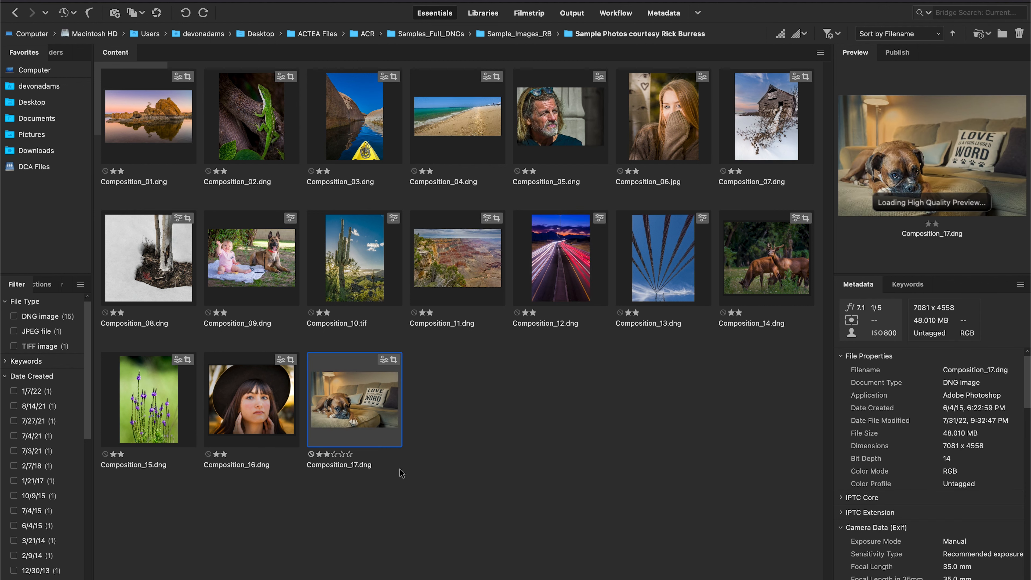
click(349, 464)
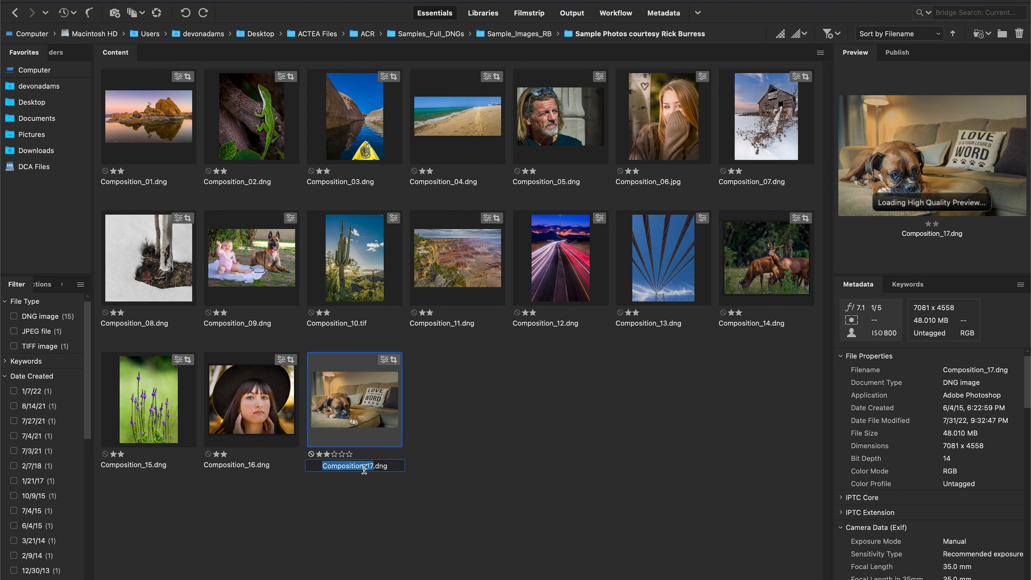
click(442, 324)
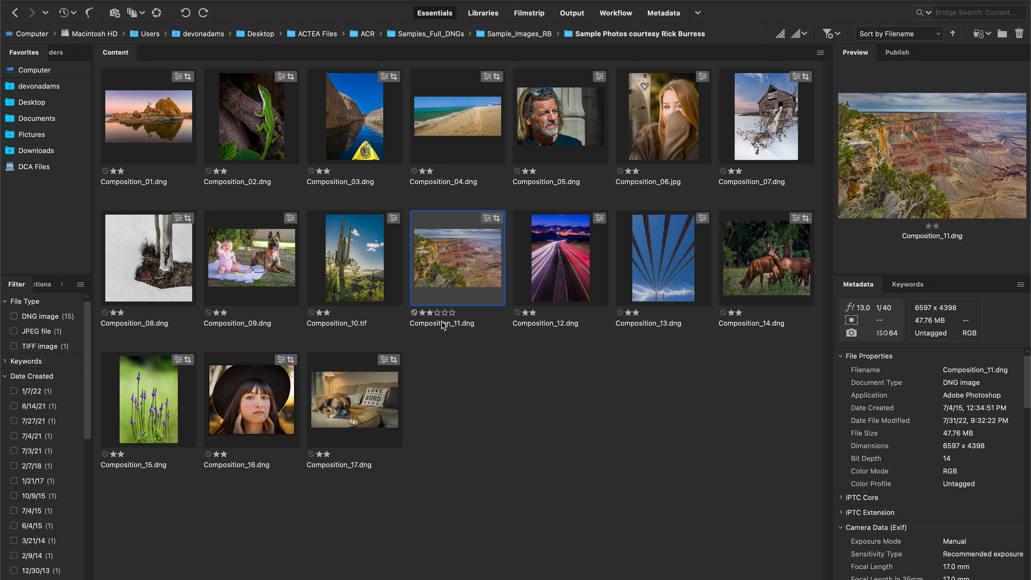
click(442, 322)
click(544, 325)
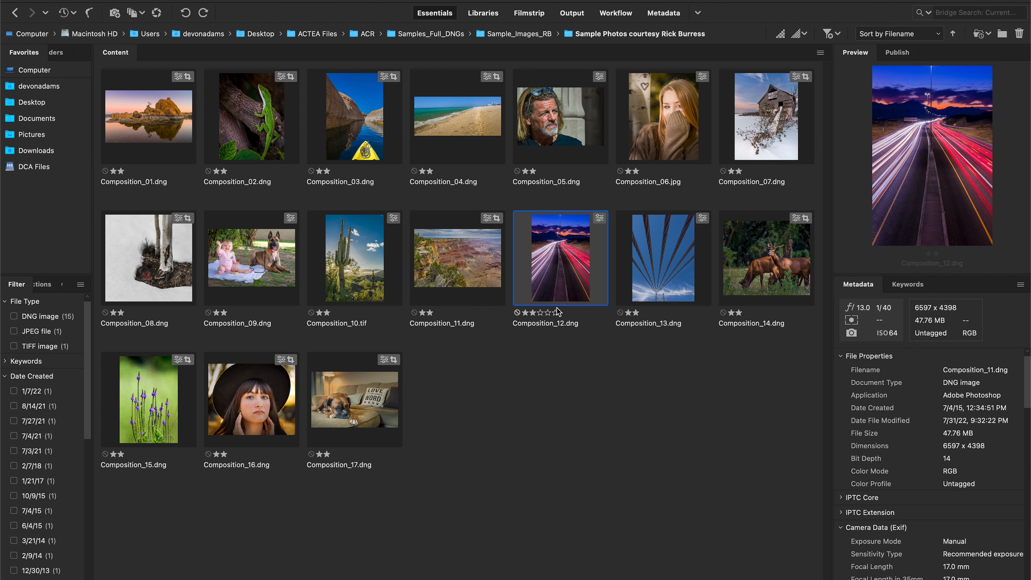
click(343, 468)
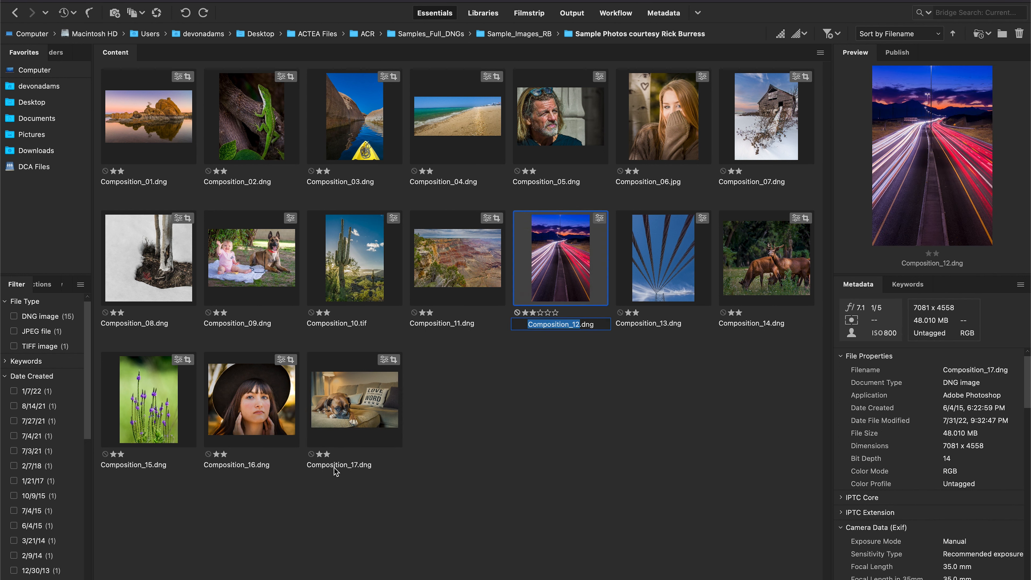
Rename the dog-on-sofa image Composition_17.dng to Baxter.
click(356, 408)
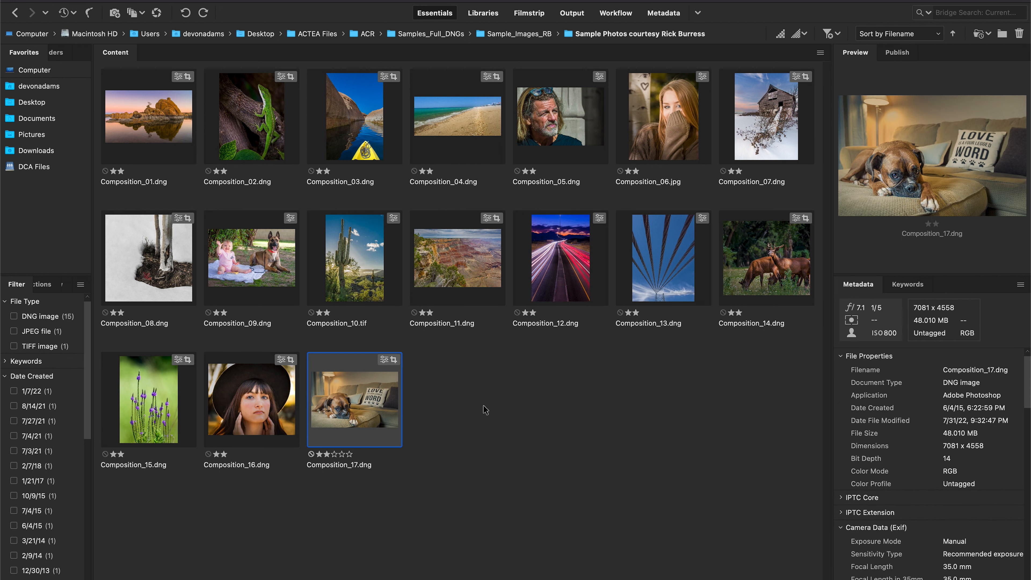
click(343, 465)
text(Baxter)
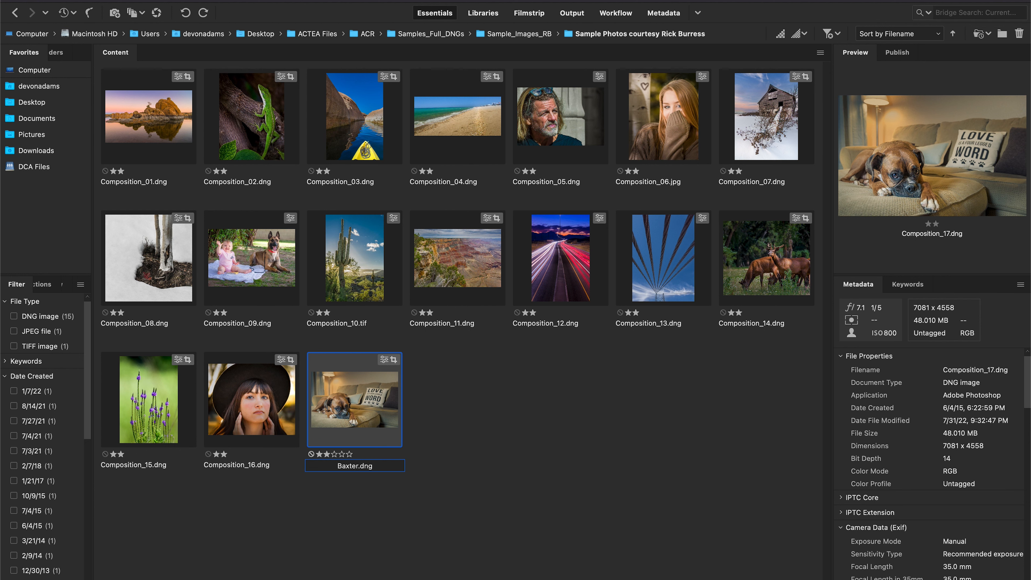
key(Return)
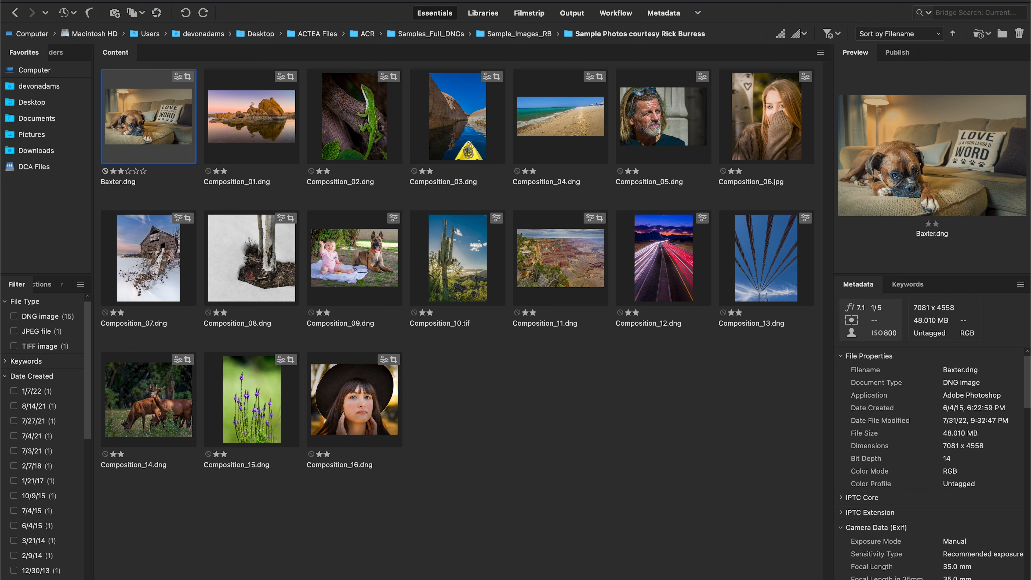
Open Baxter.dng in Camera Raw.
key(super+r)
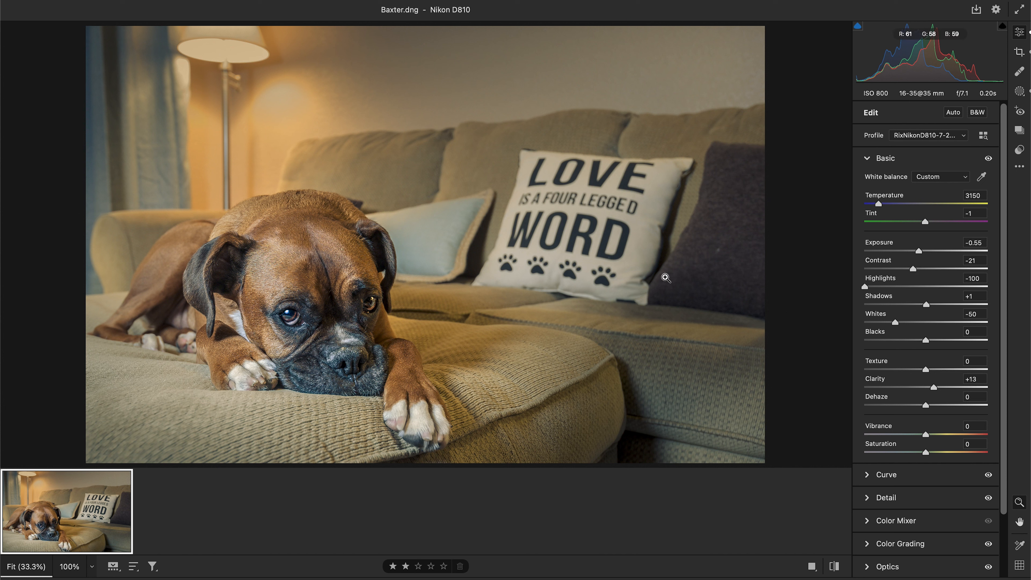
click(116, 0)
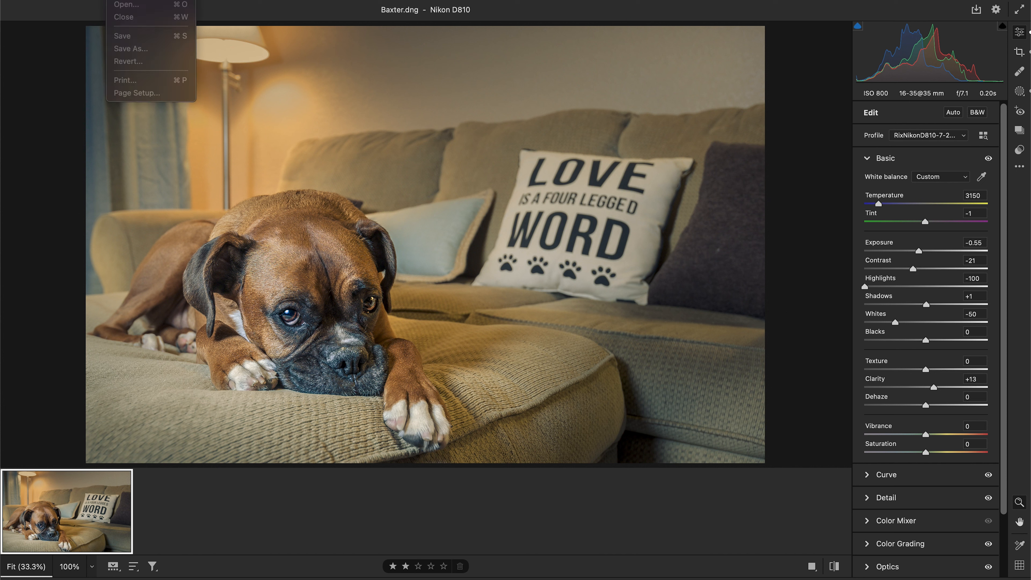
click(239, 6)
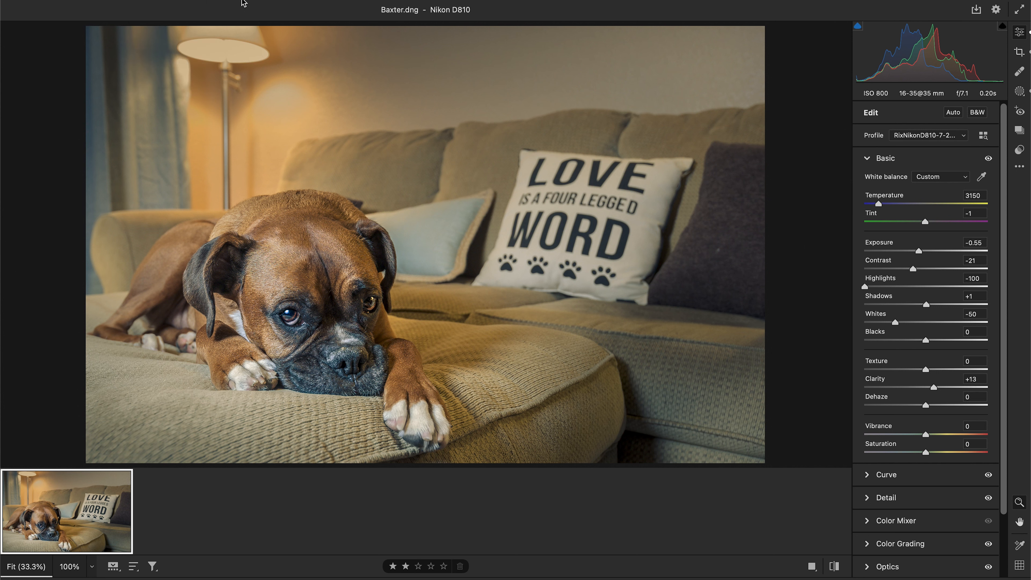
key(super+s)
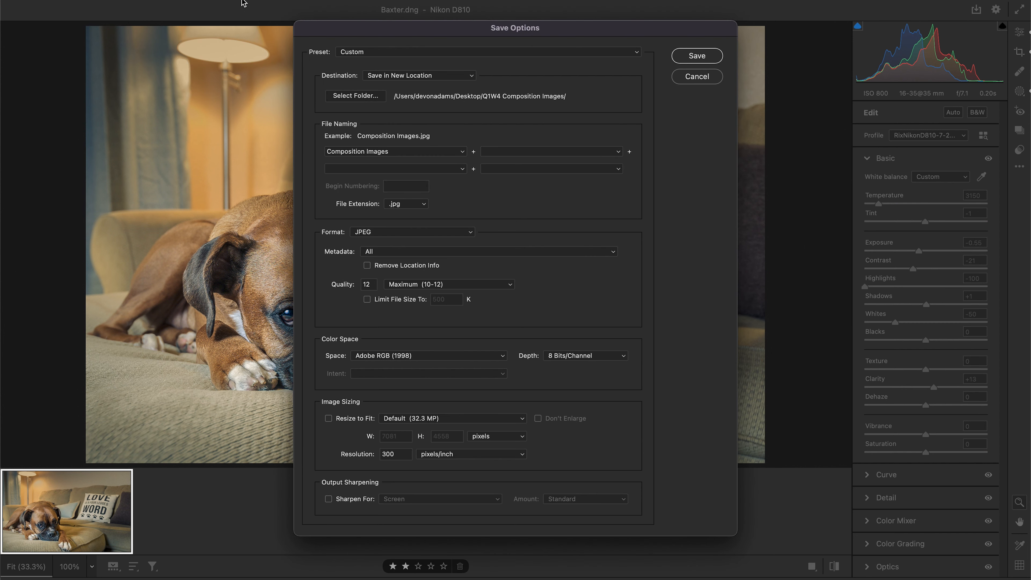
click(711, 79)
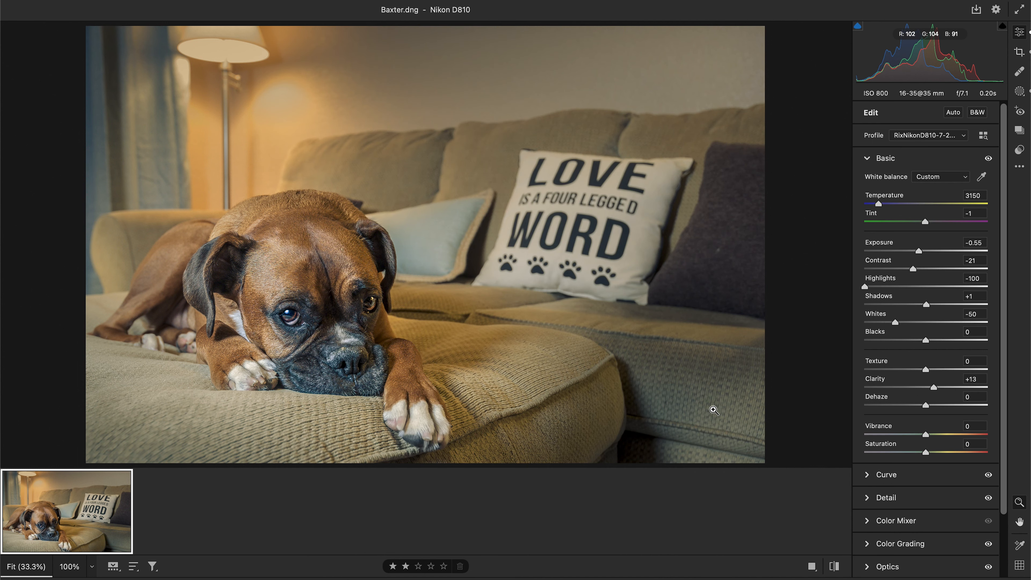
Open the save options, keep Save in New Location, and set the file name to RuleofThirds.
key(super+s)
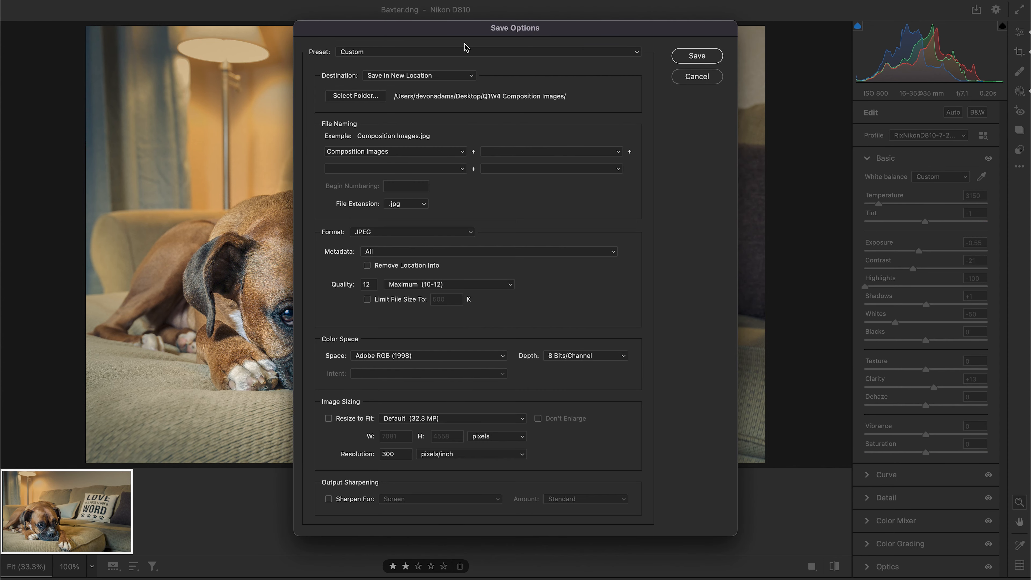
click(435, 77)
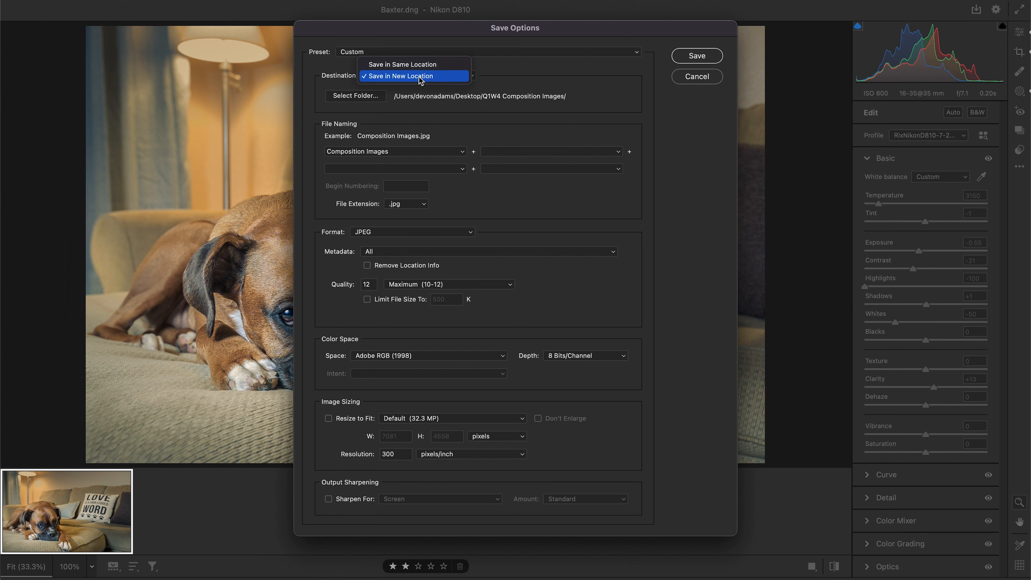
click(436, 78)
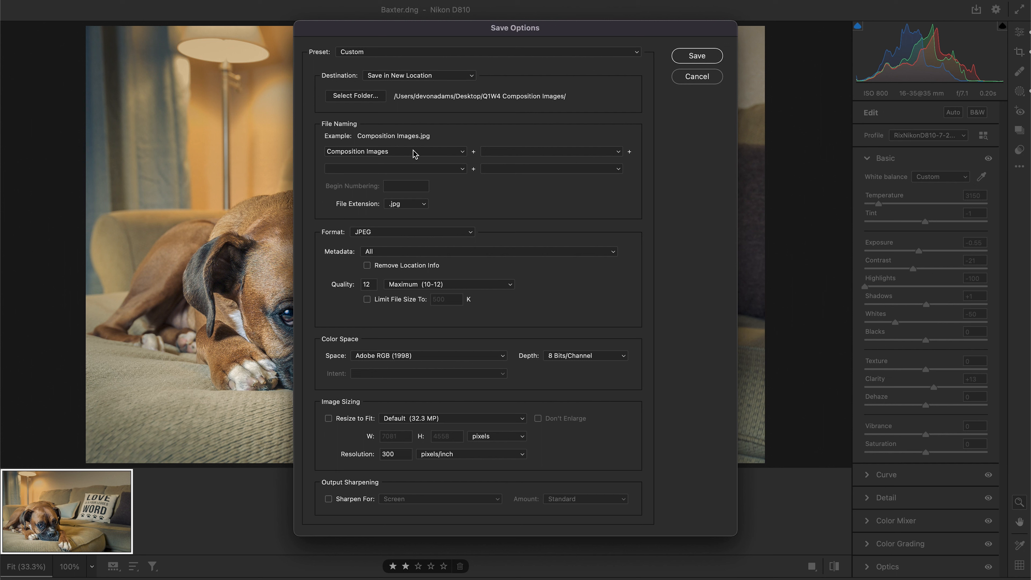
drag(391, 153, 281, 150)
text(R)
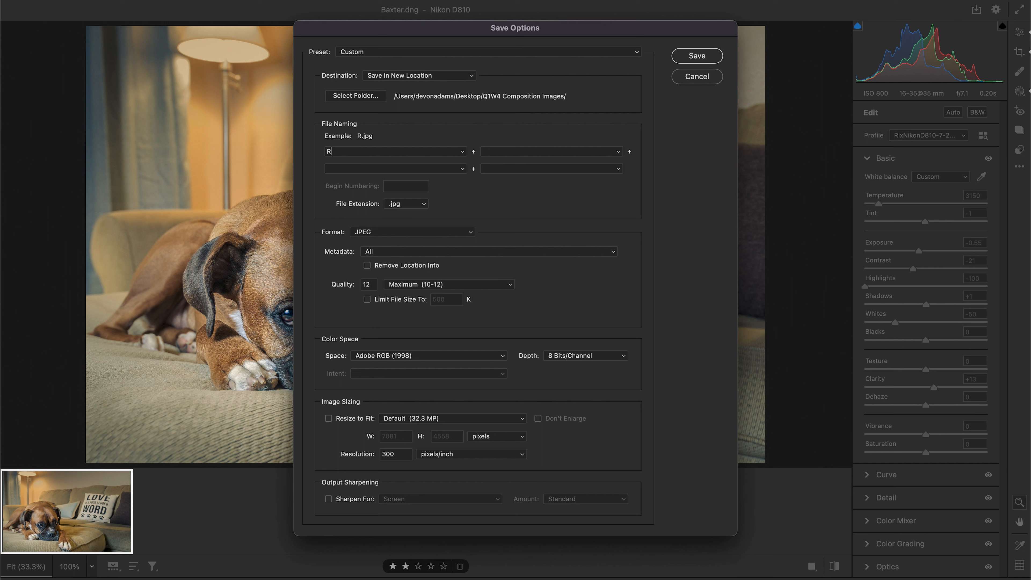
text(uleofThirds)
Keep the .jpg extension and JPEG format, and save the image to the Q1W4 Composition Images folder.
click(424, 206)
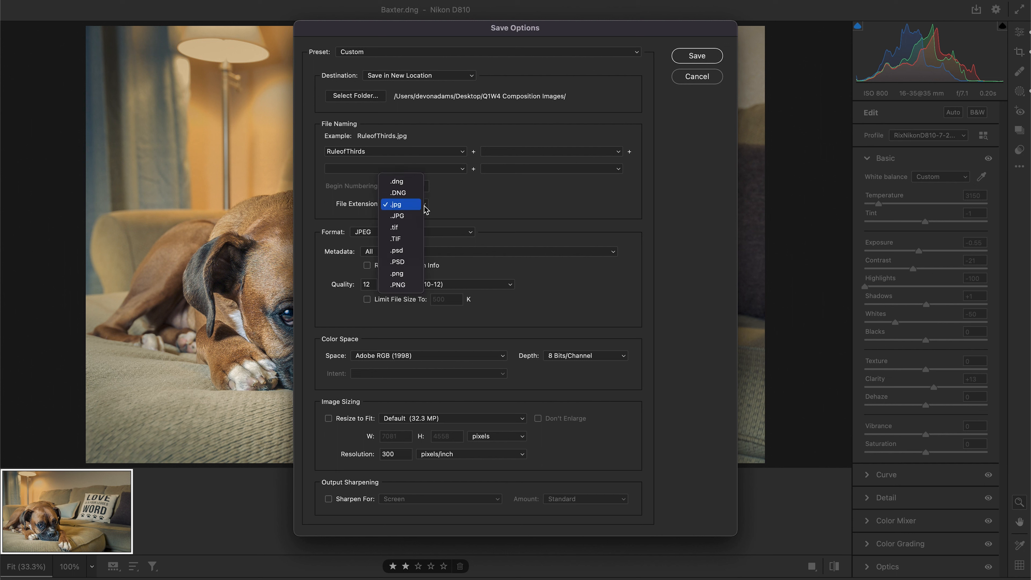
click(422, 206)
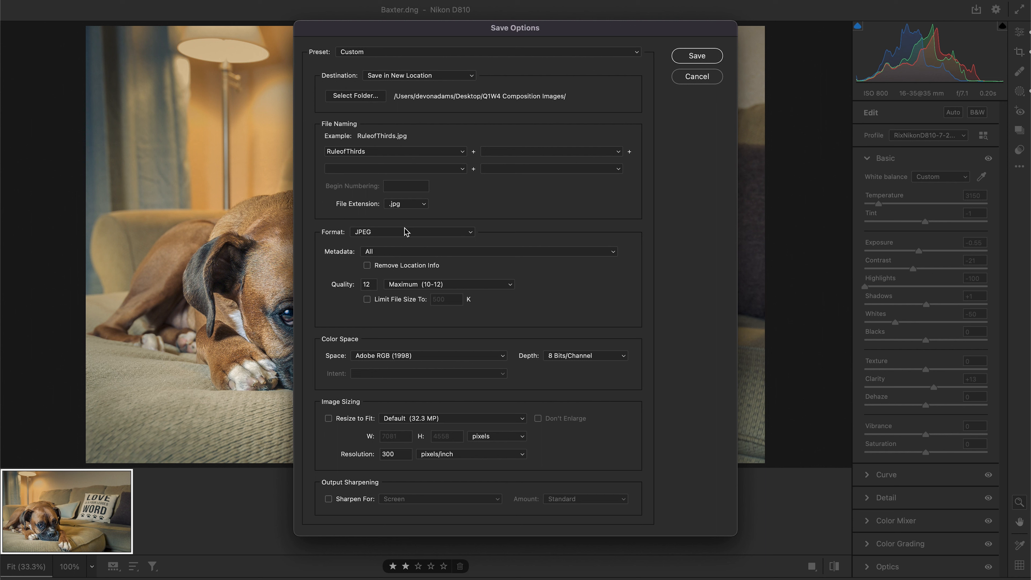
click(424, 234)
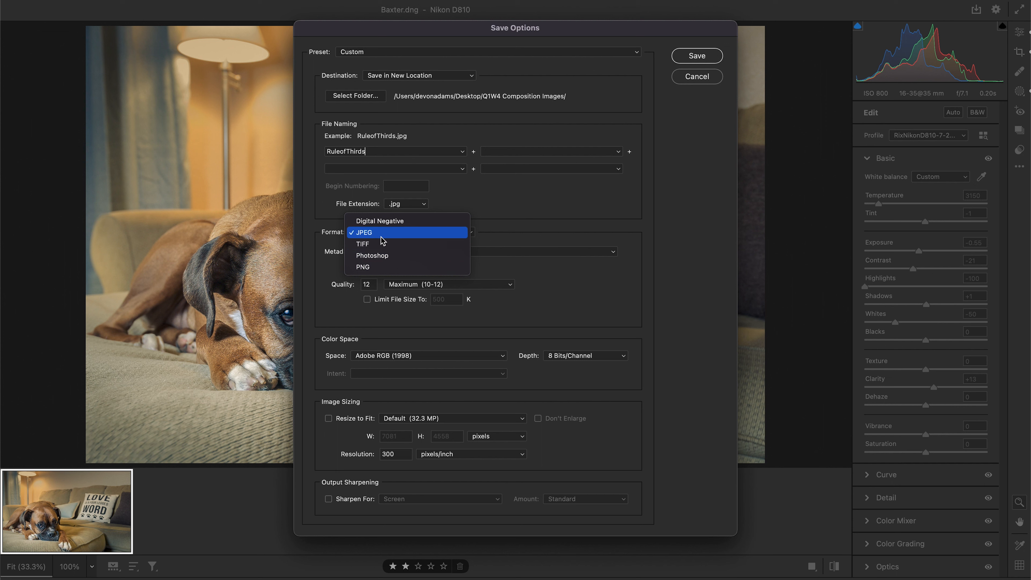
click(374, 234)
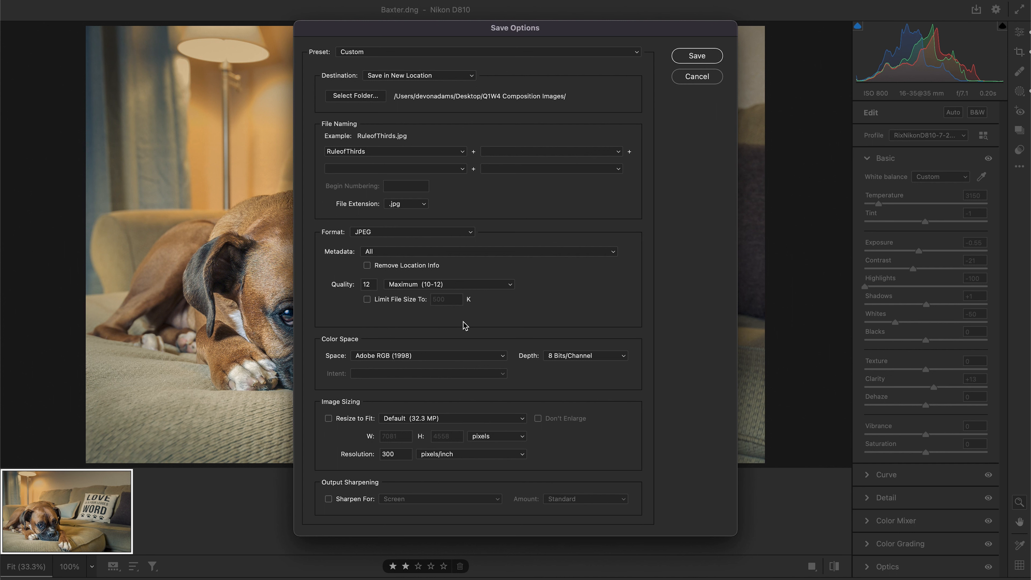
click(695, 57)
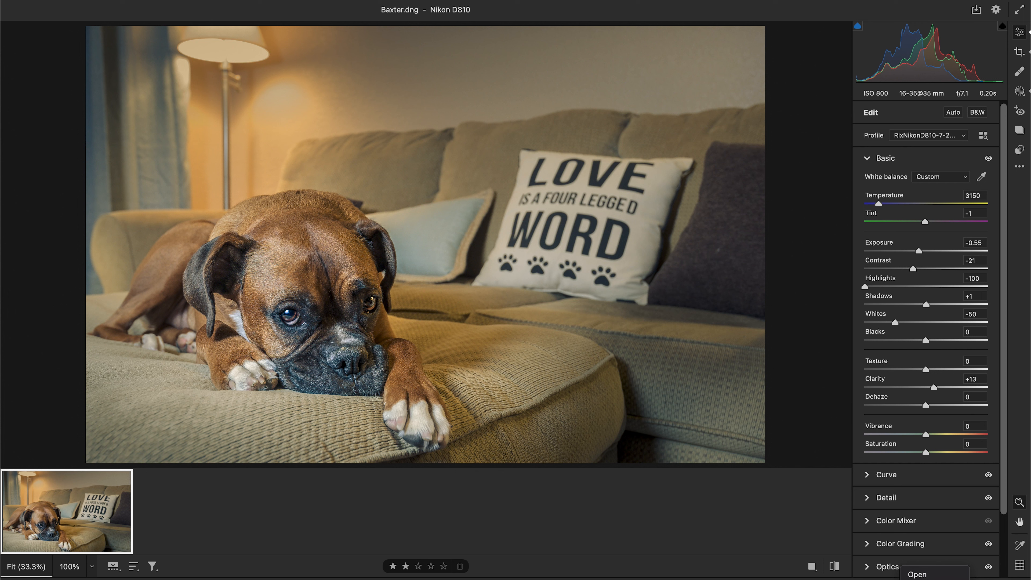
Close Camera Raw, applying the changes, and return to the file browser.
key(Escape)
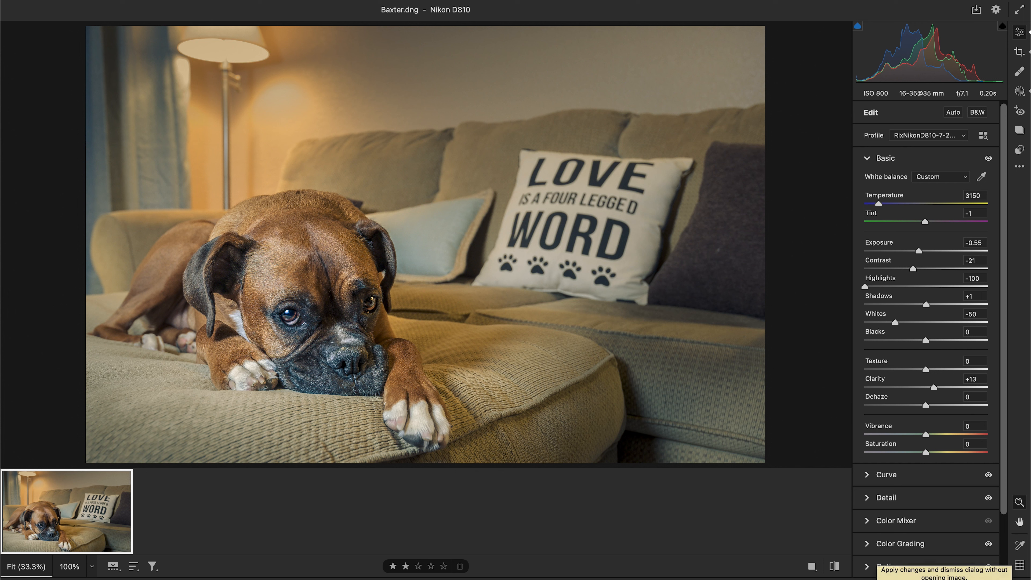
click(985, 579)
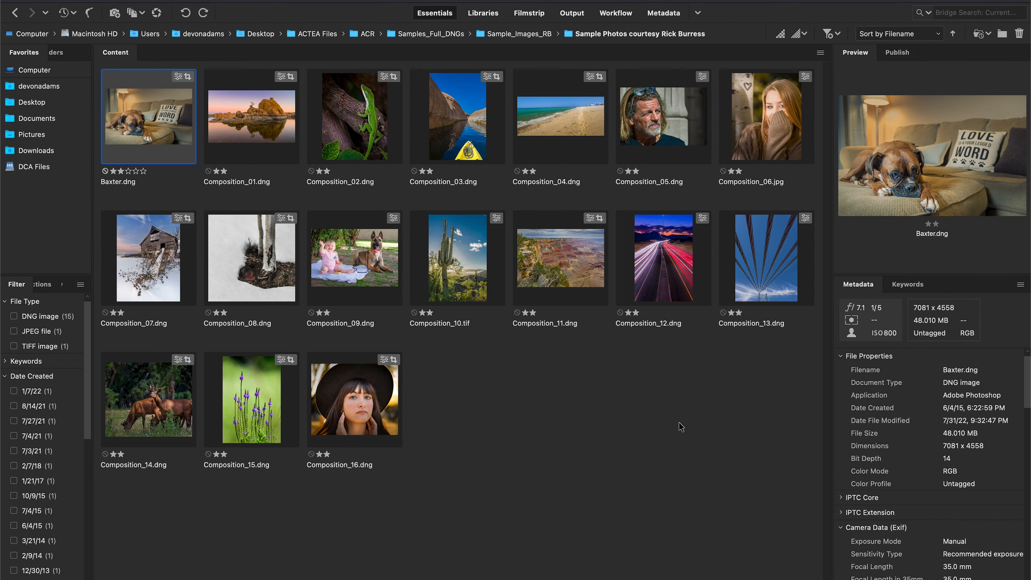